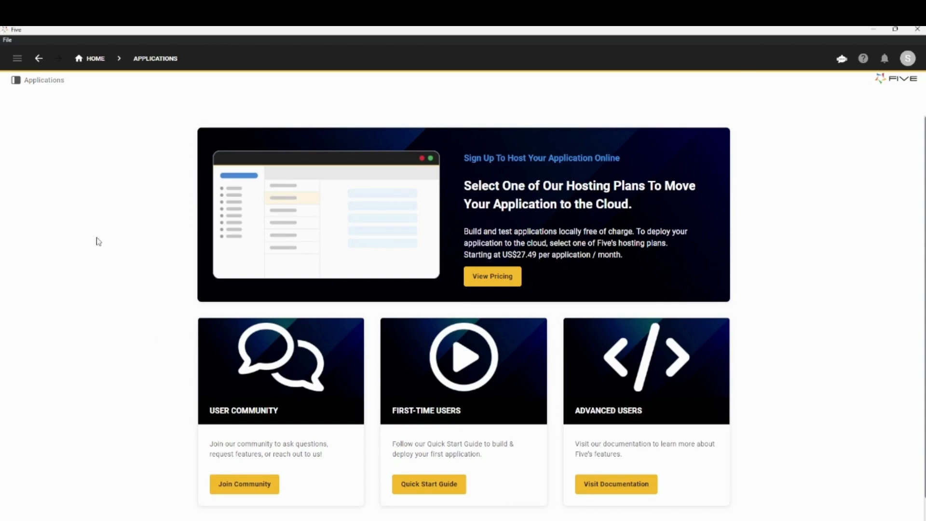
Step: Create a new application titled Membership App and save its record
click(44, 86)
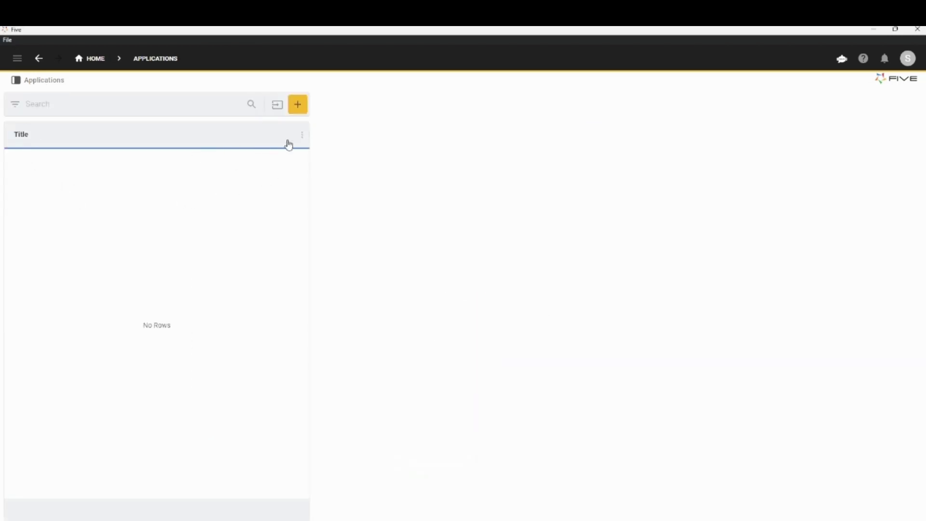
click(298, 110)
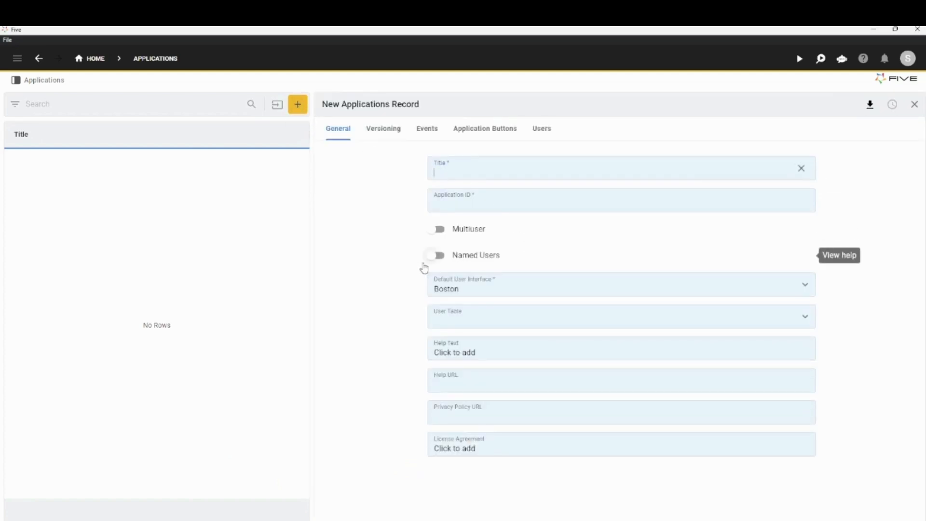
text(Membership)
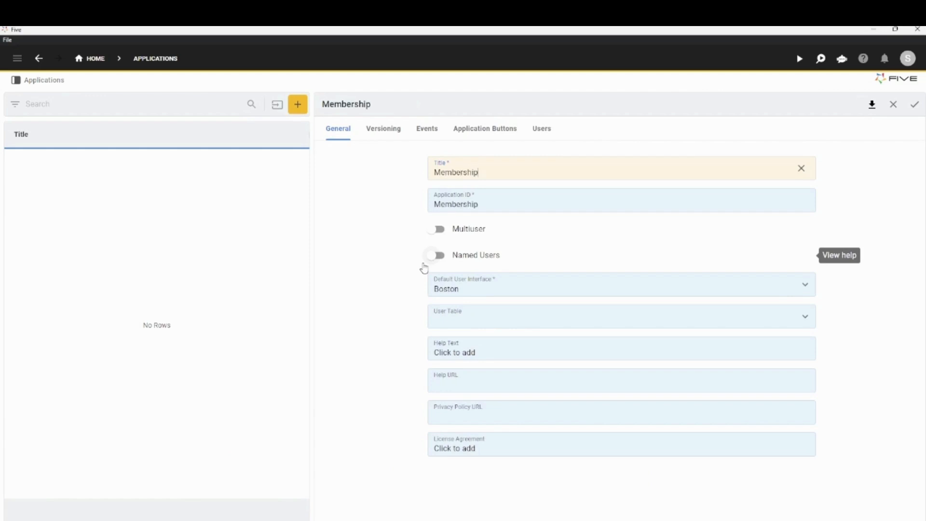
text(App)
click(921, 110)
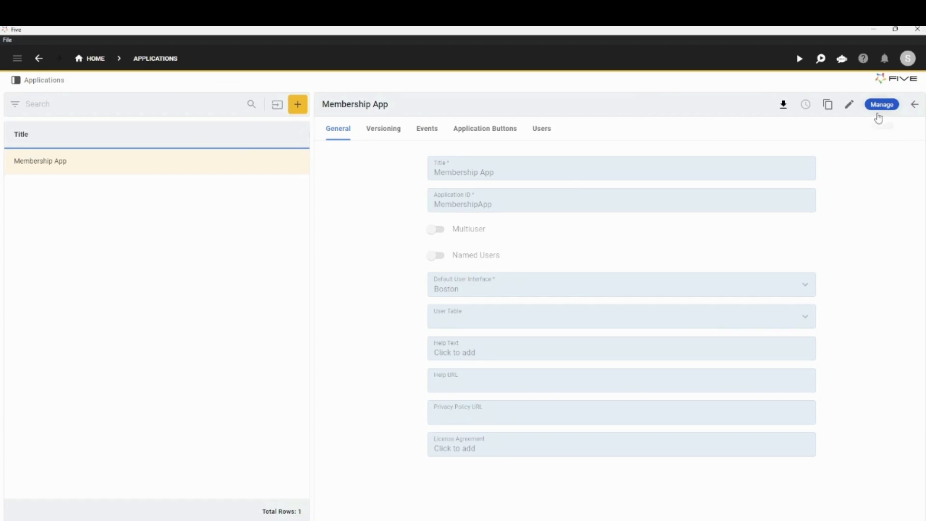
Step: Open Membership App for management and start a new table named Members in the Table Wizard
click(880, 110)
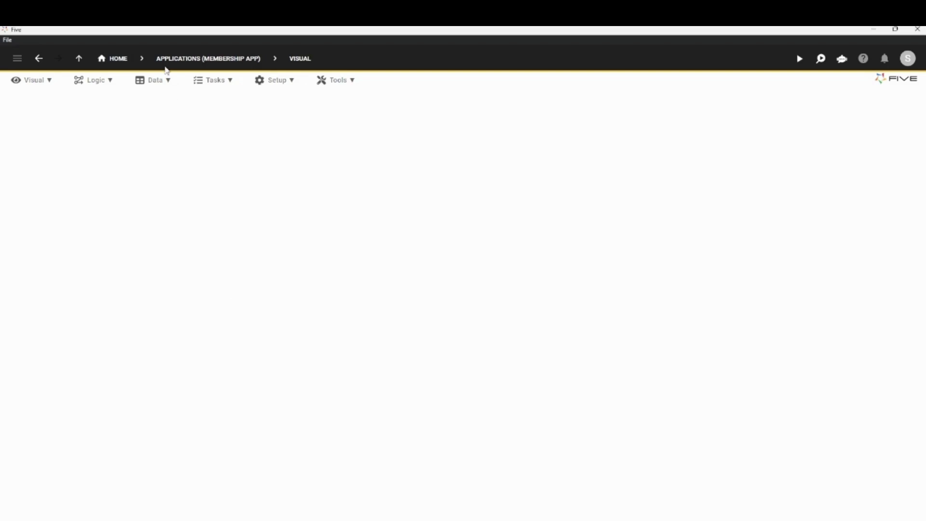
click(159, 82)
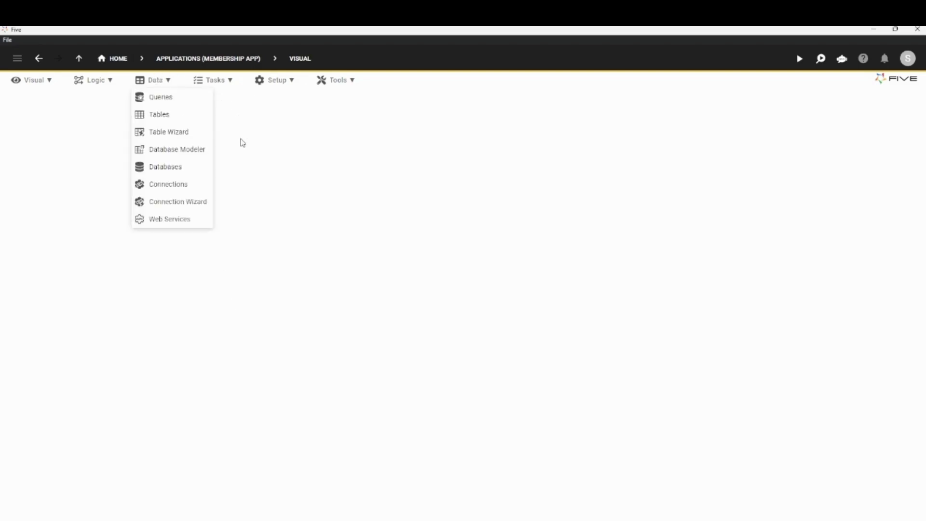
click(180, 133)
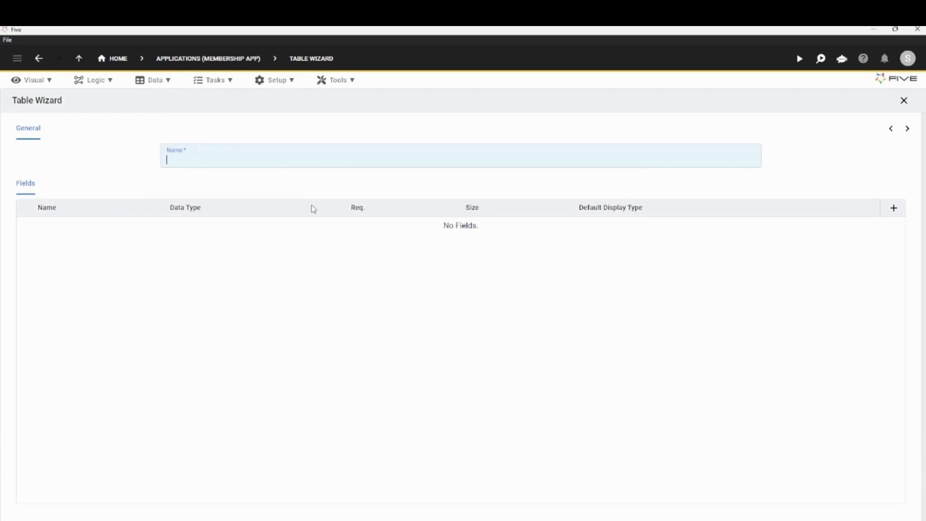
text(Members)
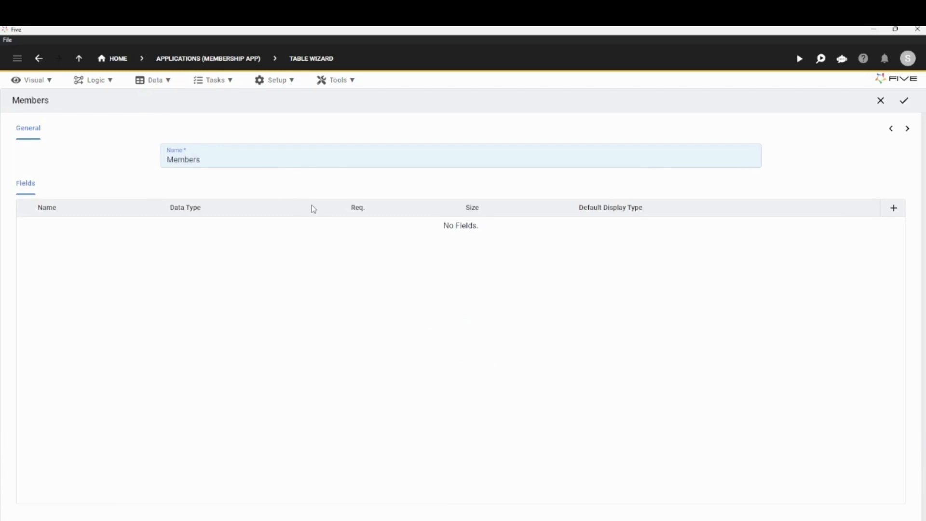
Step: Add three fields to the Members table and name them Name, Email and Phone
click(895, 208)
click(894, 208)
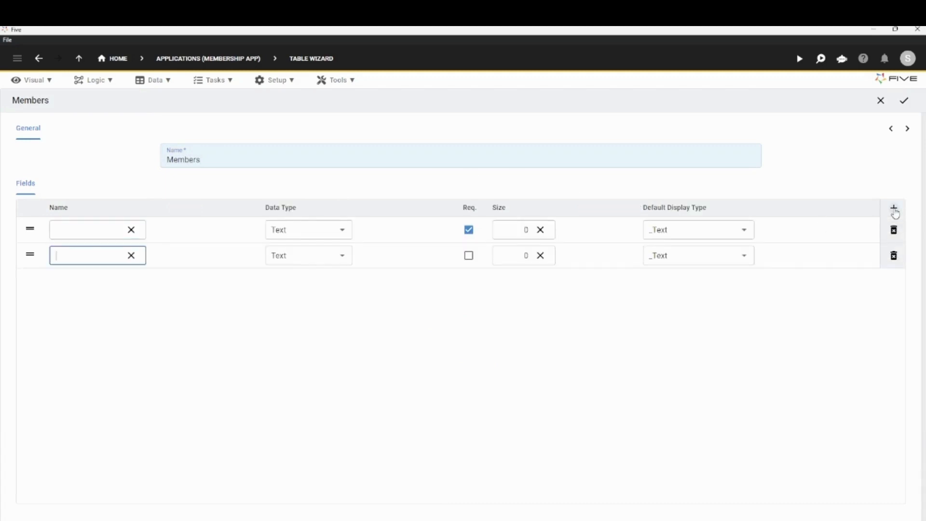
click(894, 209)
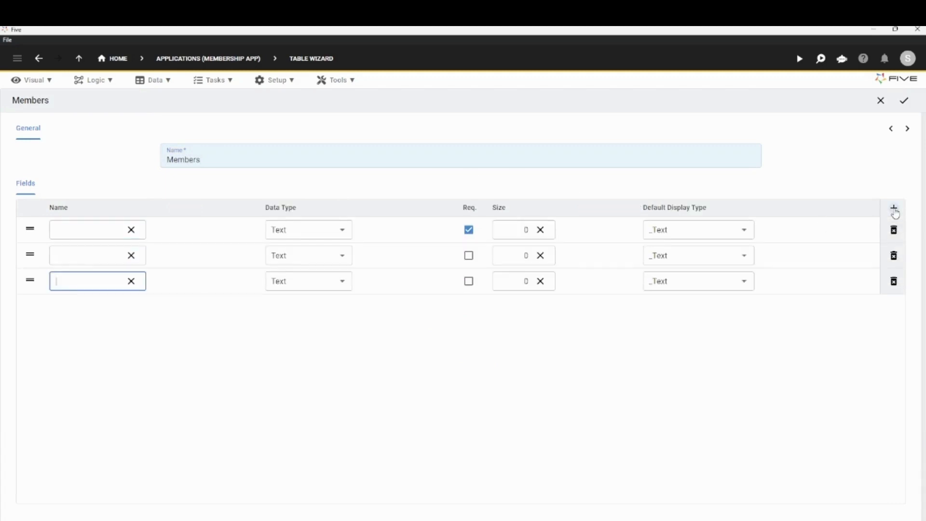
click(86, 229)
text(N)
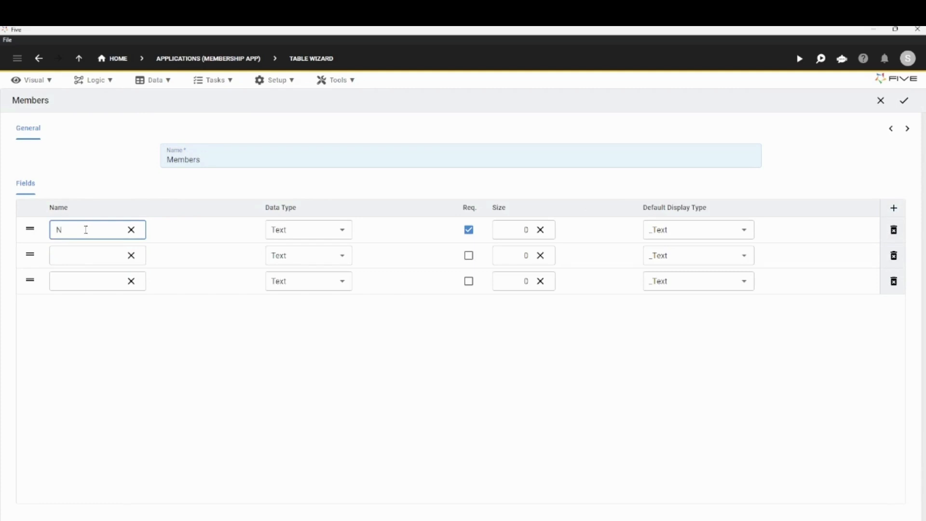
text(ame)
click(94, 253)
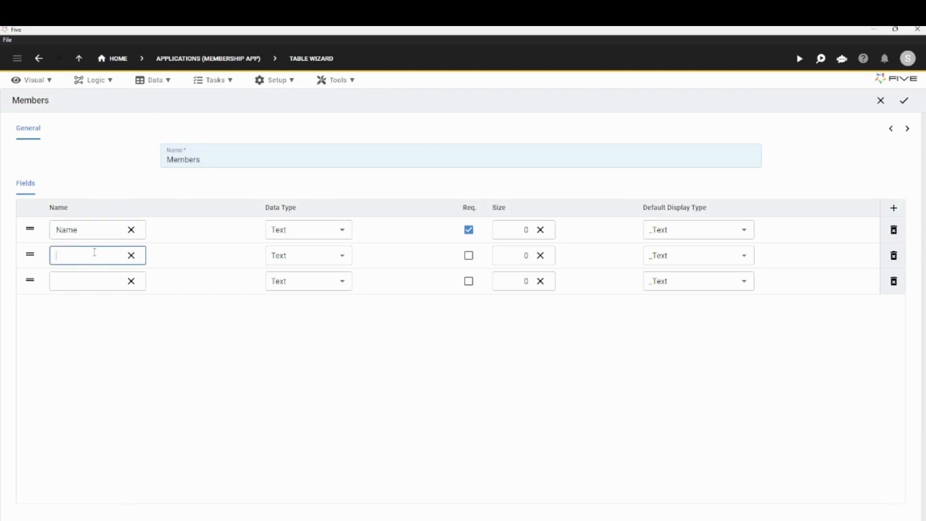
text(Email)
click(90, 282)
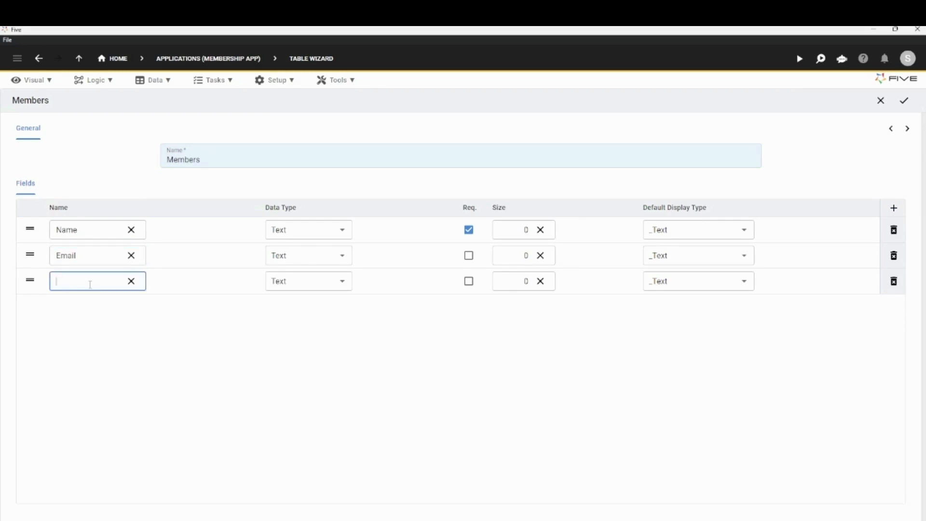
text(Phone)
Step: Add a fourth field named Date with the Date data type
click(895, 209)
text(Dat)
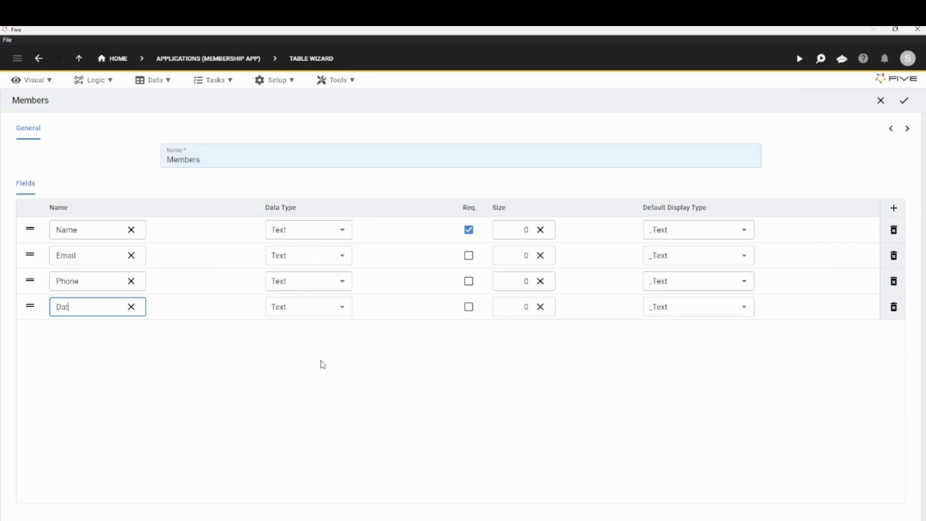
text(e)
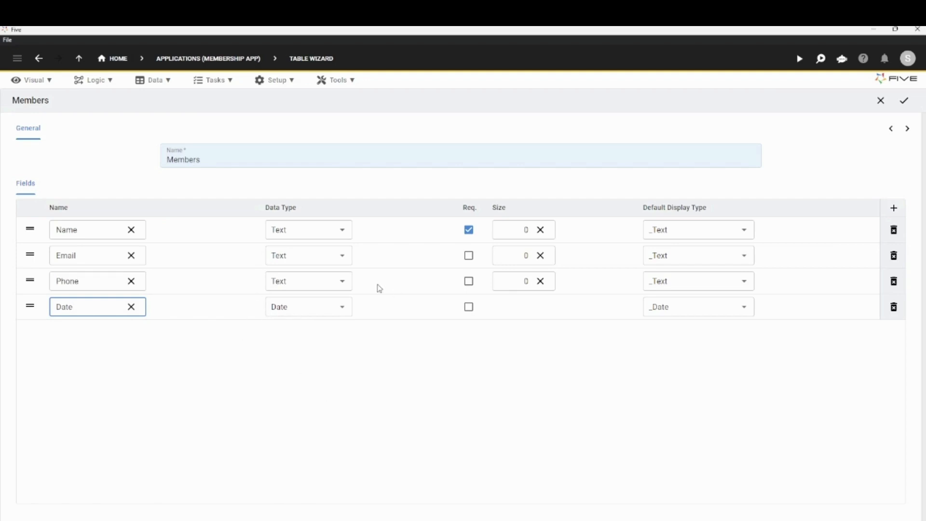
Step: Set the Phone field's data type to Integer
click(346, 282)
text(in)
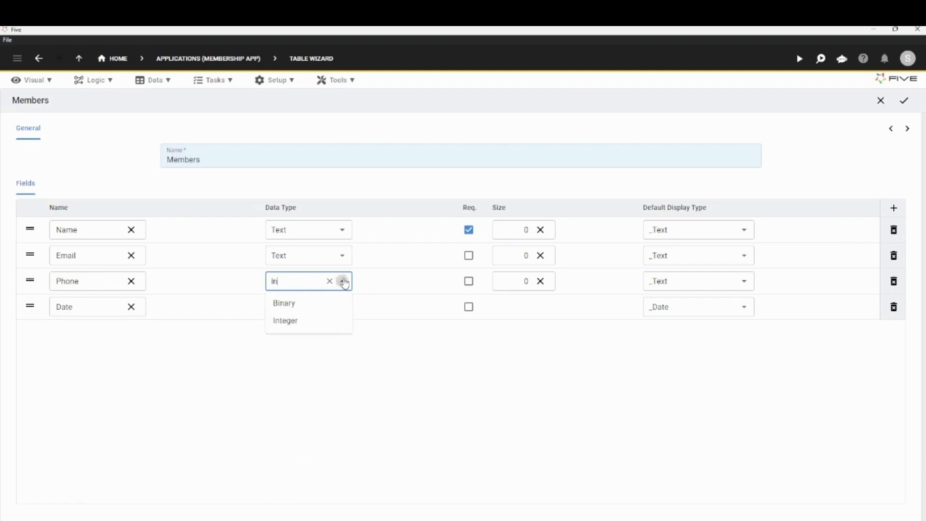
text(te)
key(Down)
key(Return)
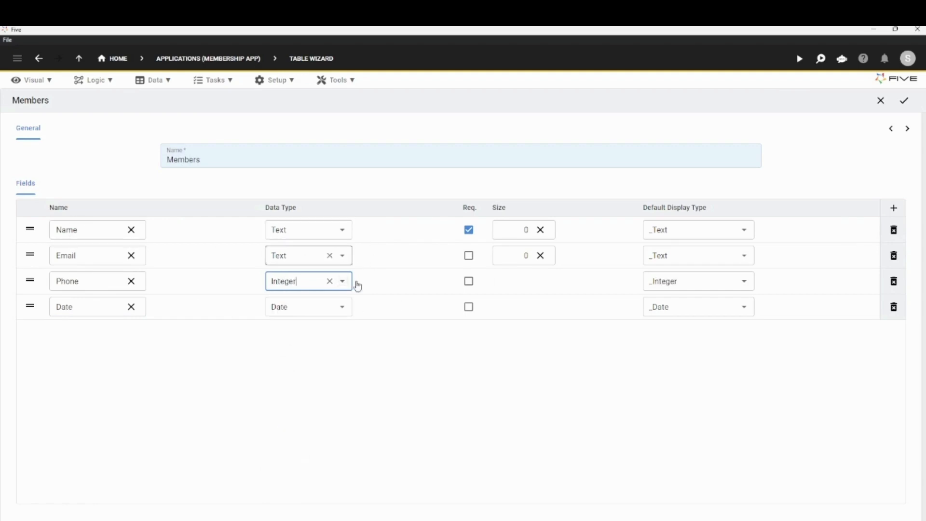
Step: Set the size of the Name and Email fields to 1000 and make Email required
click(517, 228)
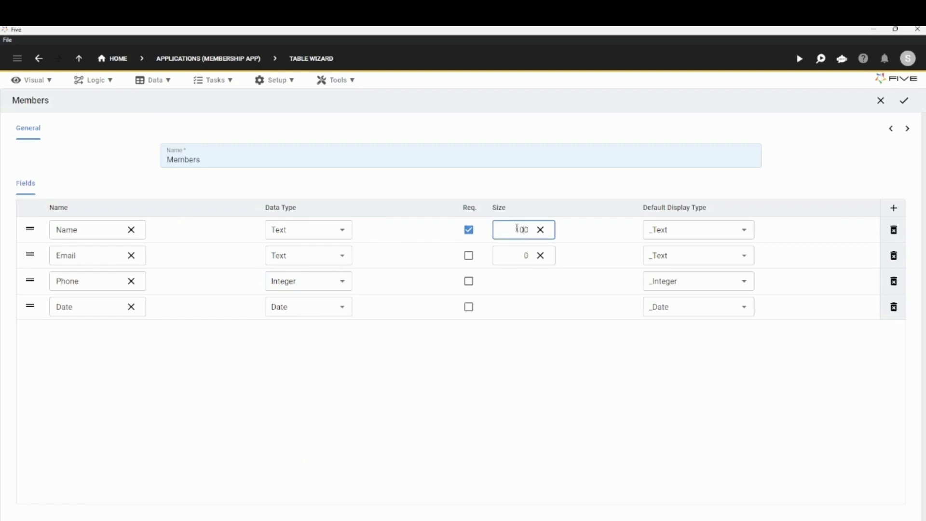
click(524, 259)
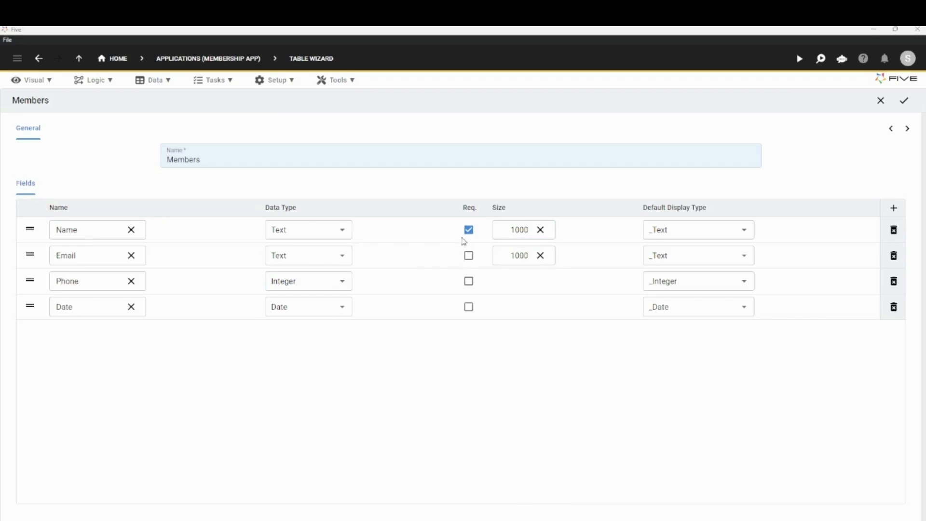
click(467, 255)
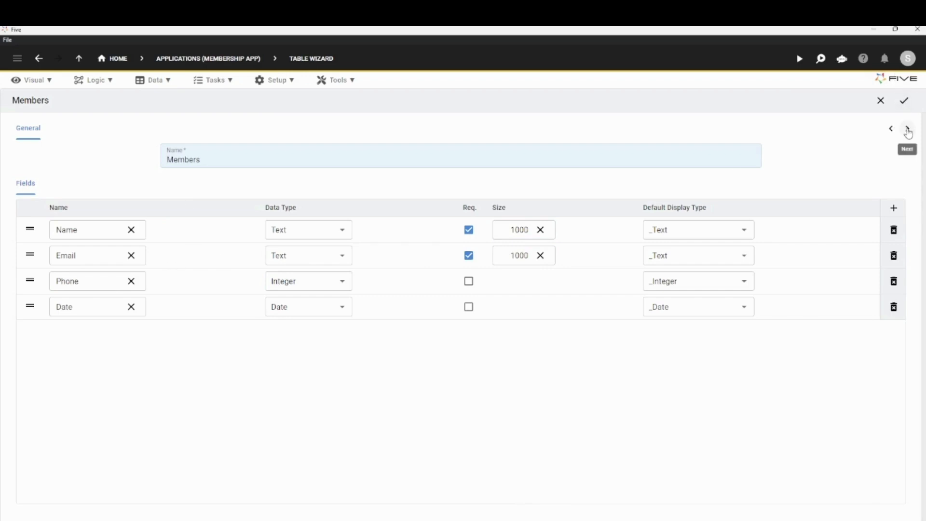
Step: Save the Members table without key fields, relationships or a data select statement
click(908, 129)
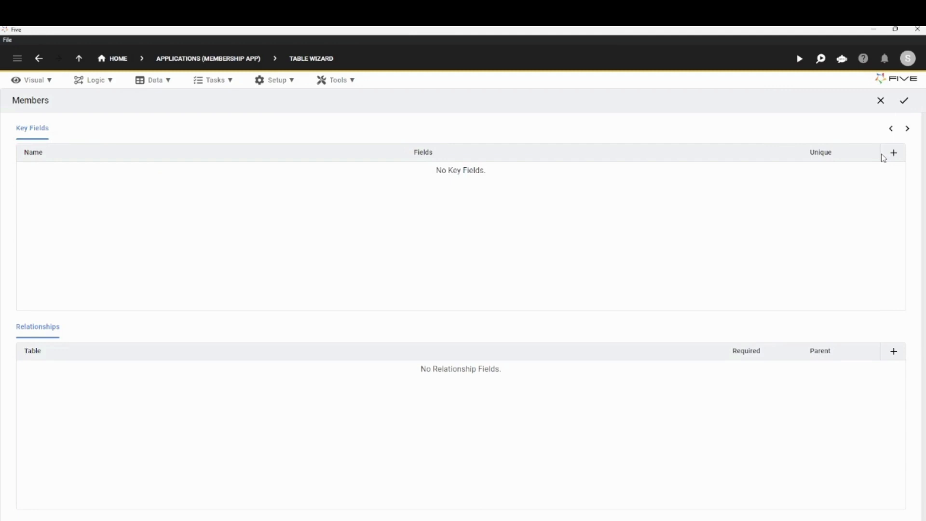
click(904, 102)
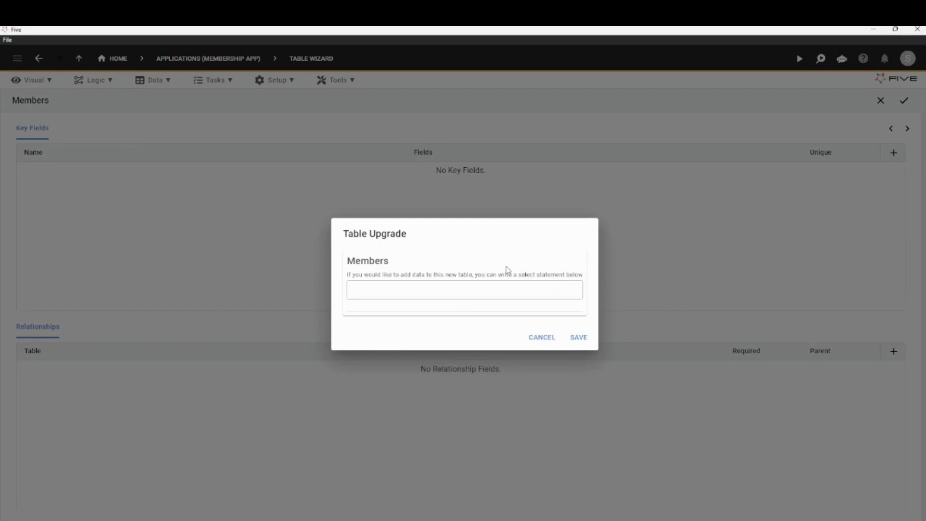
click(581, 339)
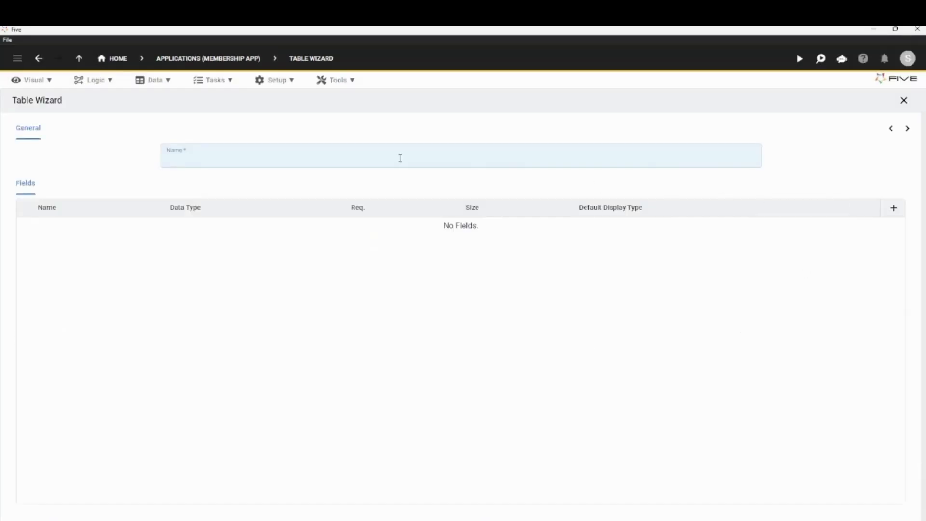
Step: Open the Database Modeler and inspect the Name field's settings in the Members table
click(160, 82)
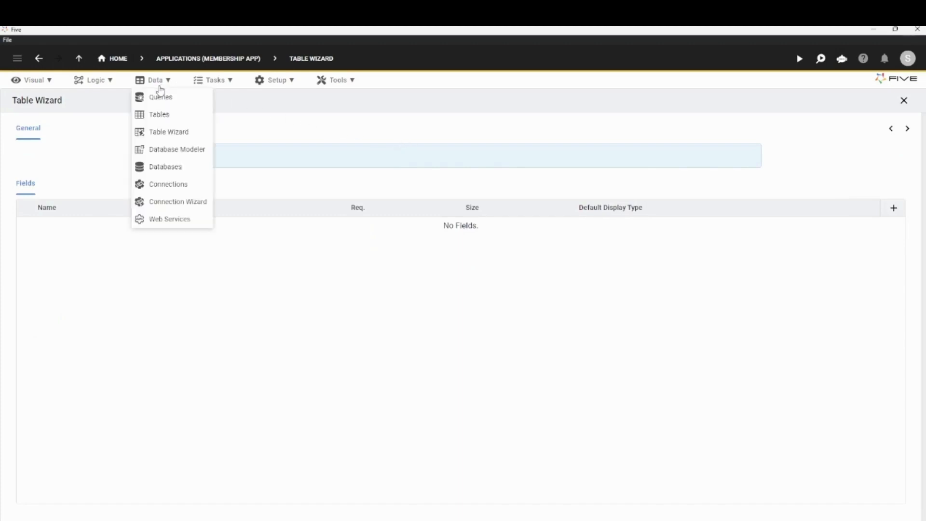
click(174, 153)
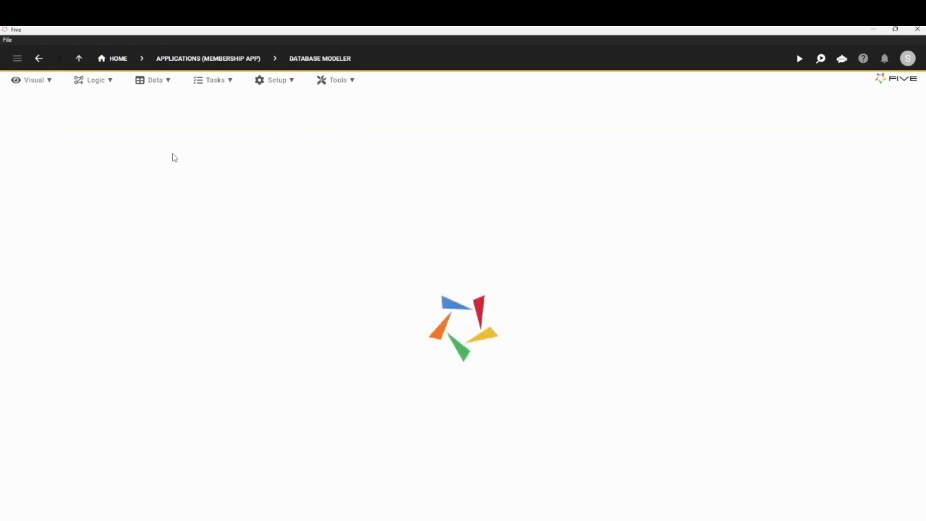
drag(423, 220, 416, 191)
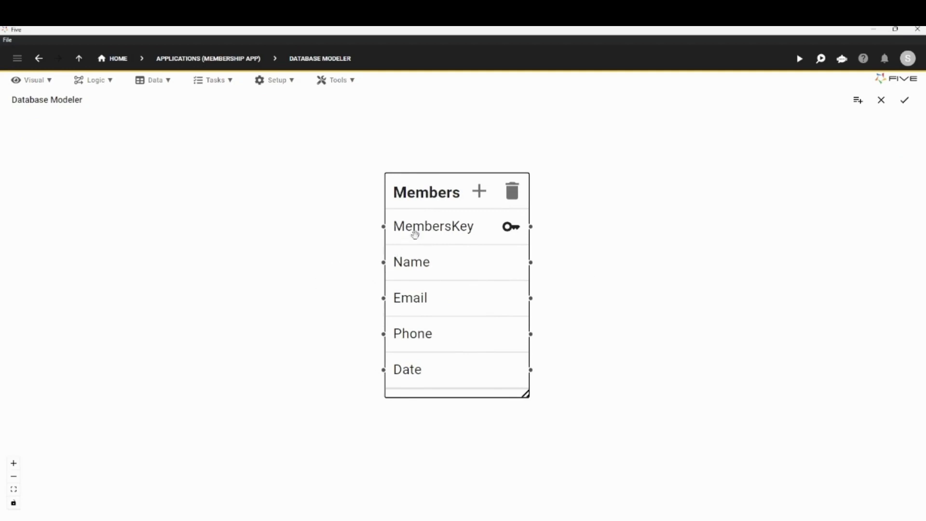
drag(437, 211, 397, 191)
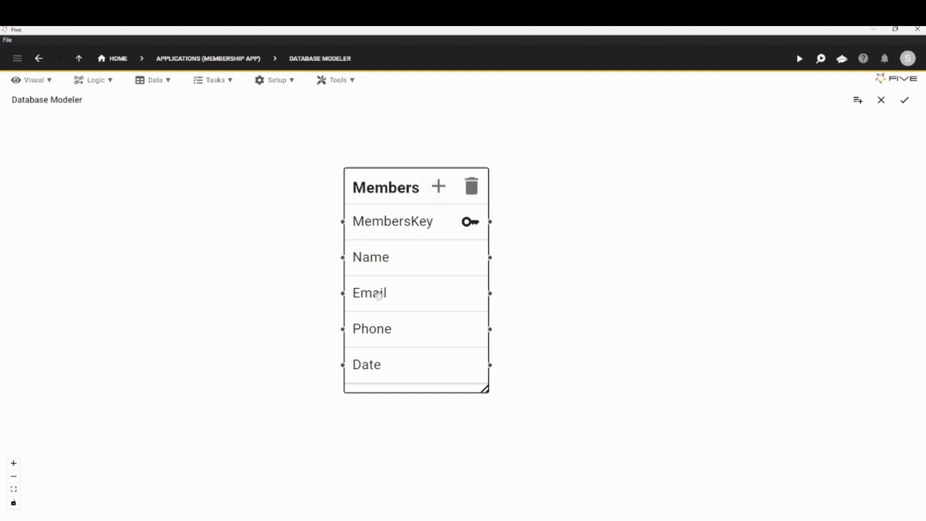
click(374, 258)
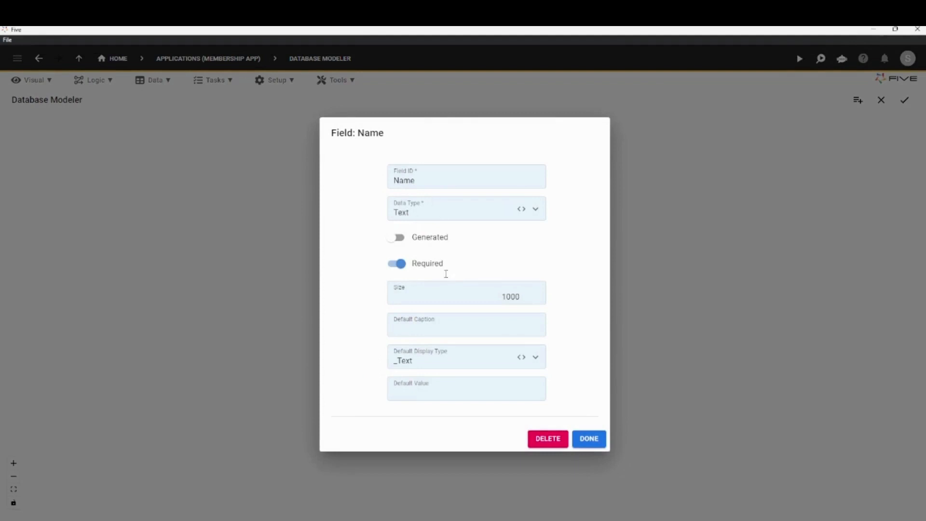
click(589, 440)
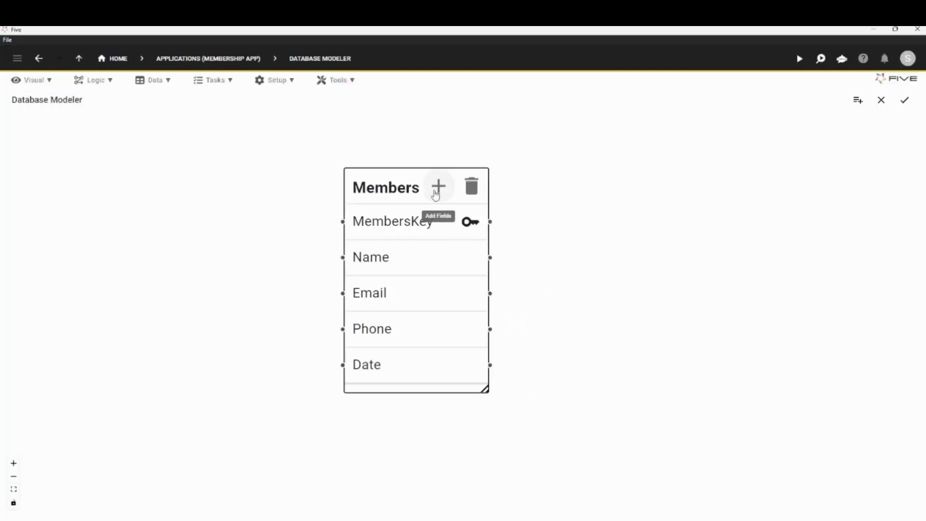
Step: Add a table named NewTable to MembershipAppDB in the Database Modeler
click(857, 103)
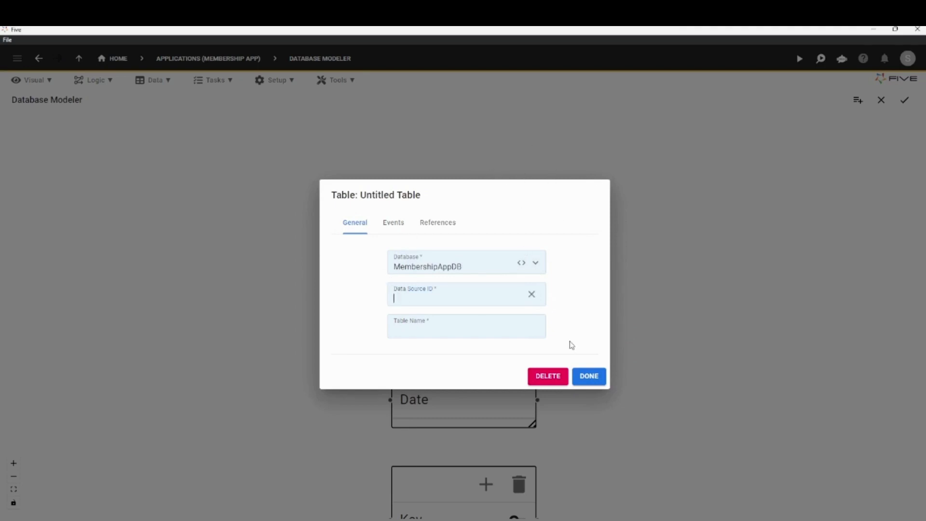
text(New)
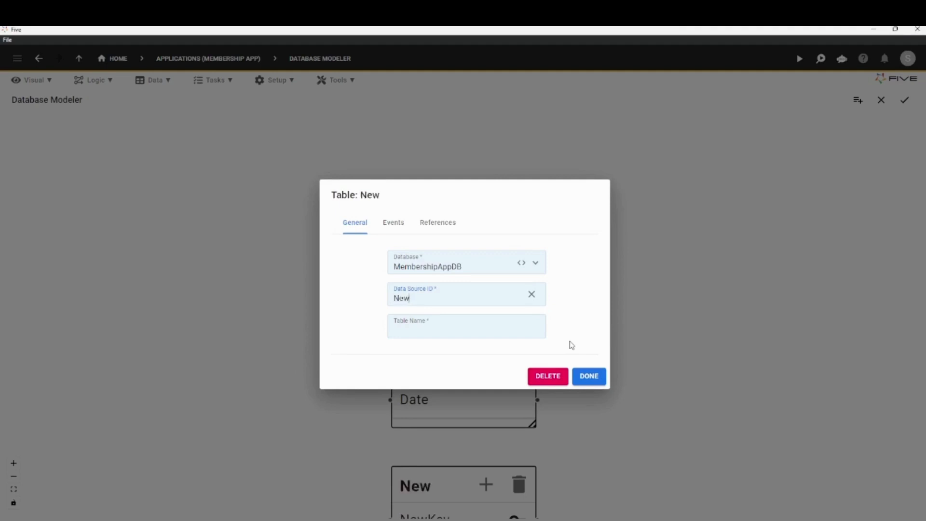
text(Table)
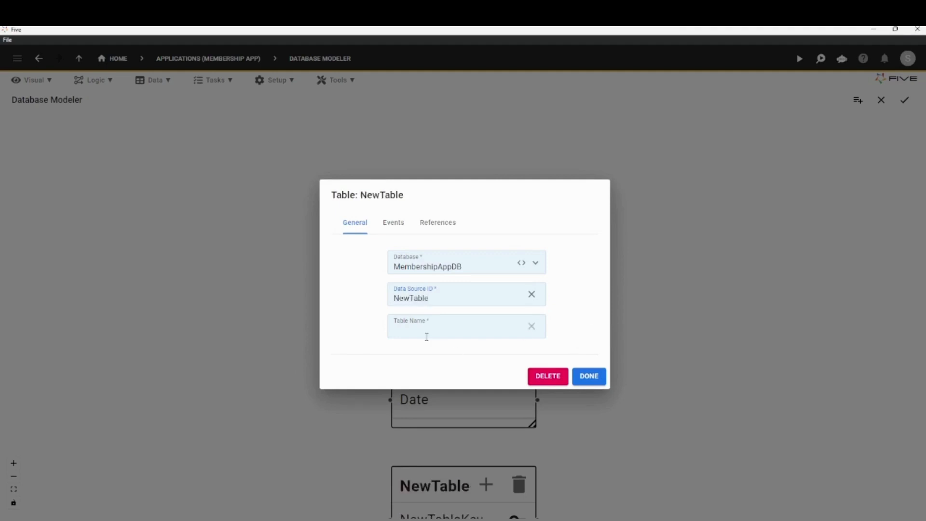
text(Newtab)
key(BackSpace)
key(BackSpace)
text(Table)
click(589, 377)
Step: Arrange the Members and NewTable tables side by side and try to draw a relationship line from NewTableKey
drag(474, 471, 679, 200)
drag(403, 211, 321, 197)
drag(652, 214, 640, 212)
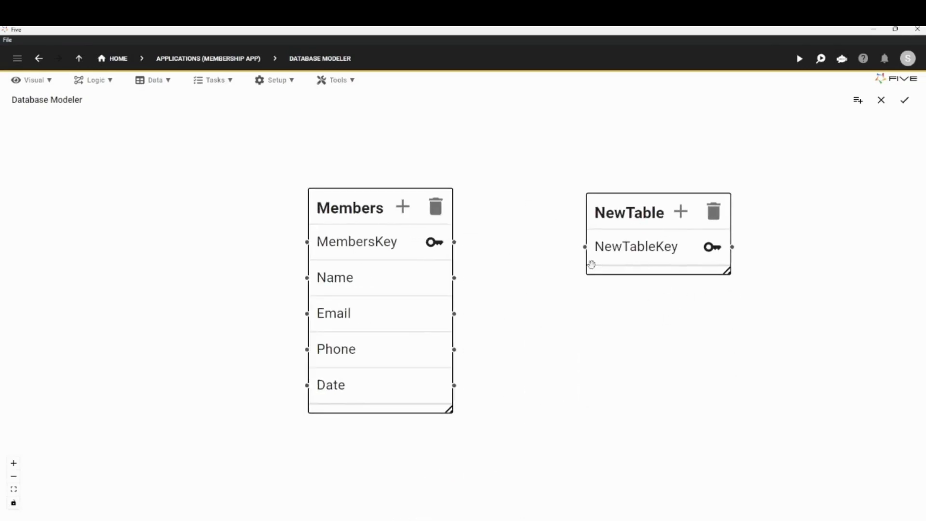
drag(585, 247, 511, 374)
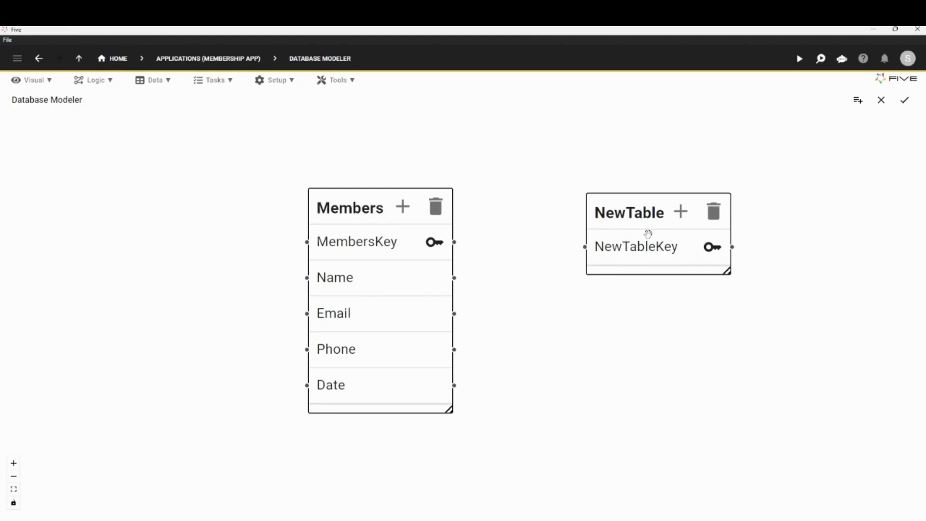
Step: Discard the unsaved Database Modeler changes and reposition the Members table on the canvas
click(882, 102)
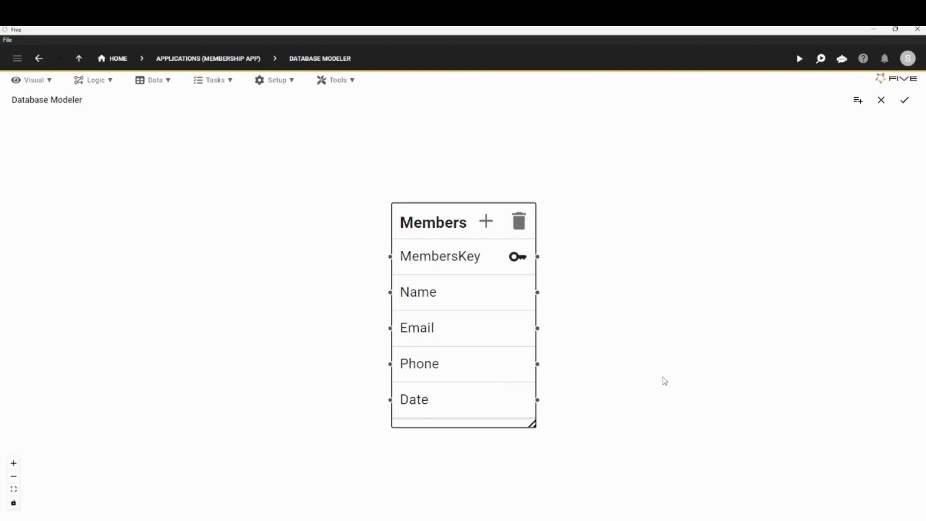
mouse_move(413, 215)
mouse_down()
mouse_move(449, 205)
mouse_move(422, 201)
mouse_up()
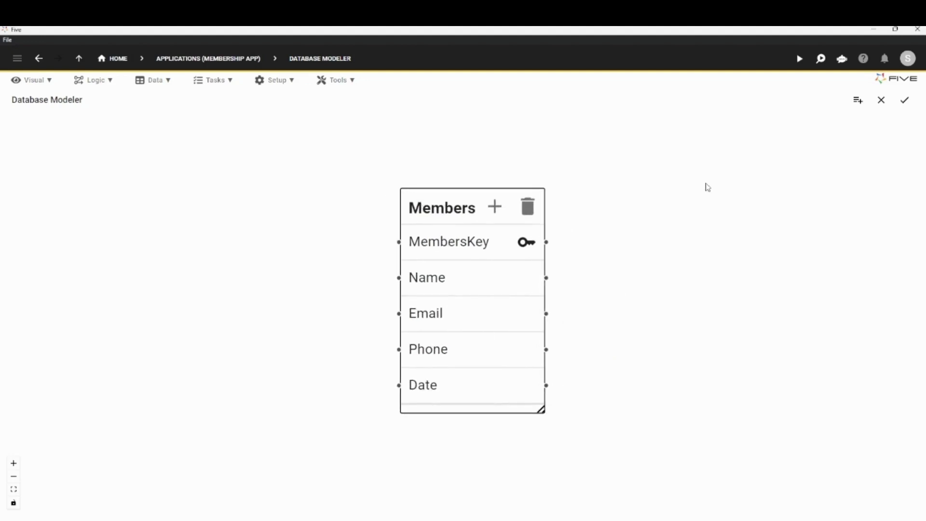